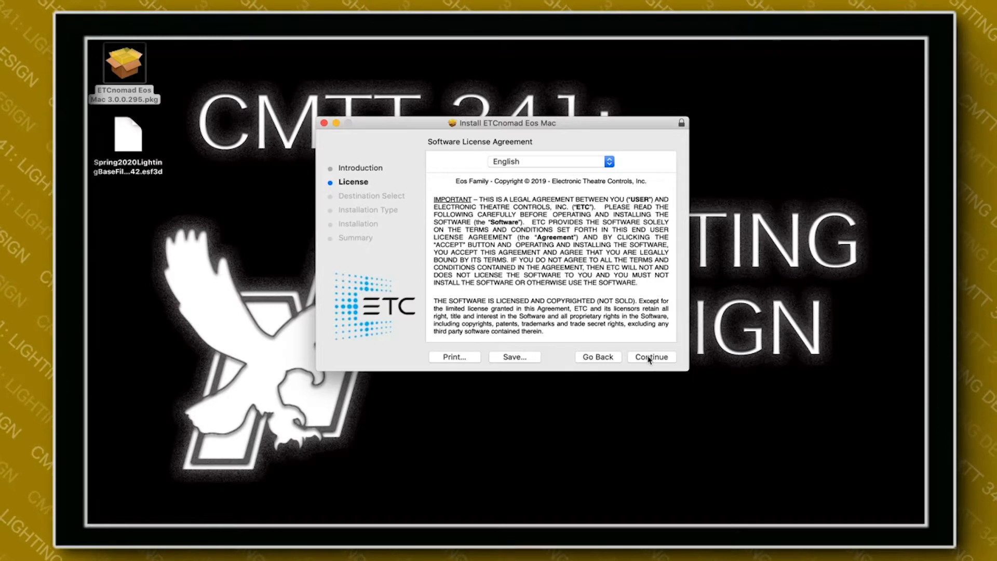
Review the software license agreement and run the ETCnomad Eos Mac installation.
{"action": "scroll", "coordinate": [630, 310], "scroll_direction": "down", "scroll_amount": 4}
{"action": "scroll", "coordinate": [630, 311], "scroll_direction": "down", "scroll_amount": 5}
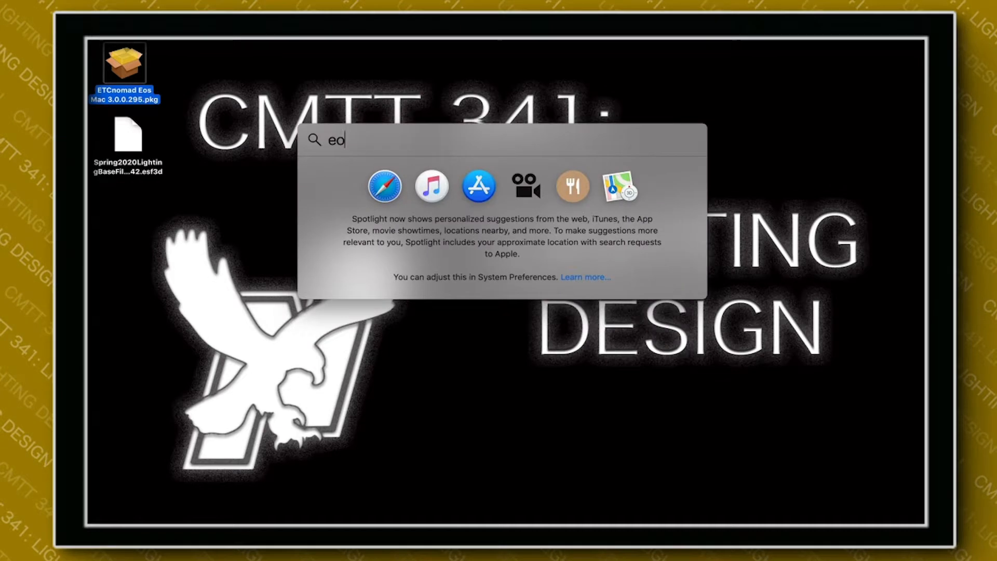
Launch the Eos Family Welcome Screen and start the Eos console mode in Offline.
{"action": "type", "text": "s"}
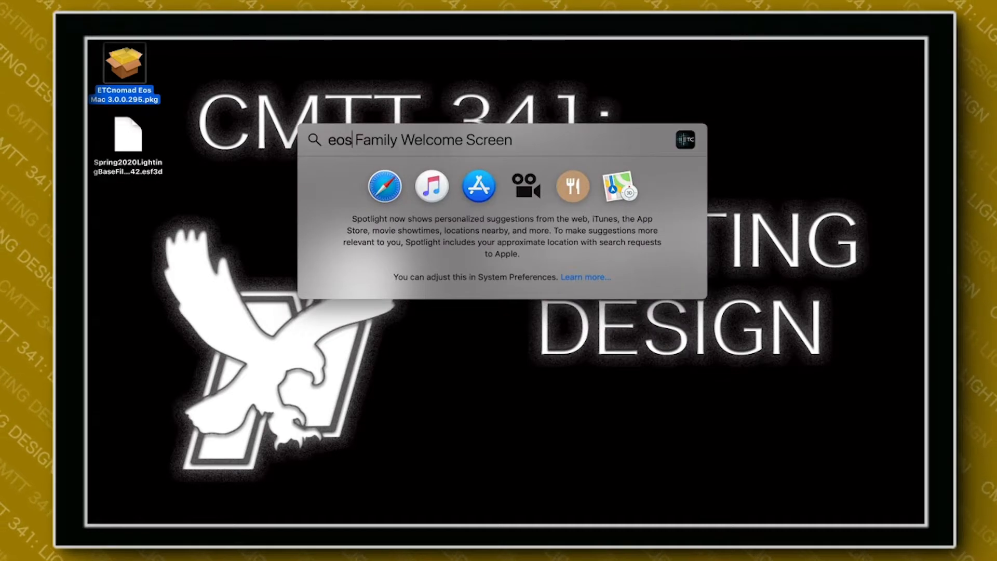
{"action": "key", "text": "Return"}
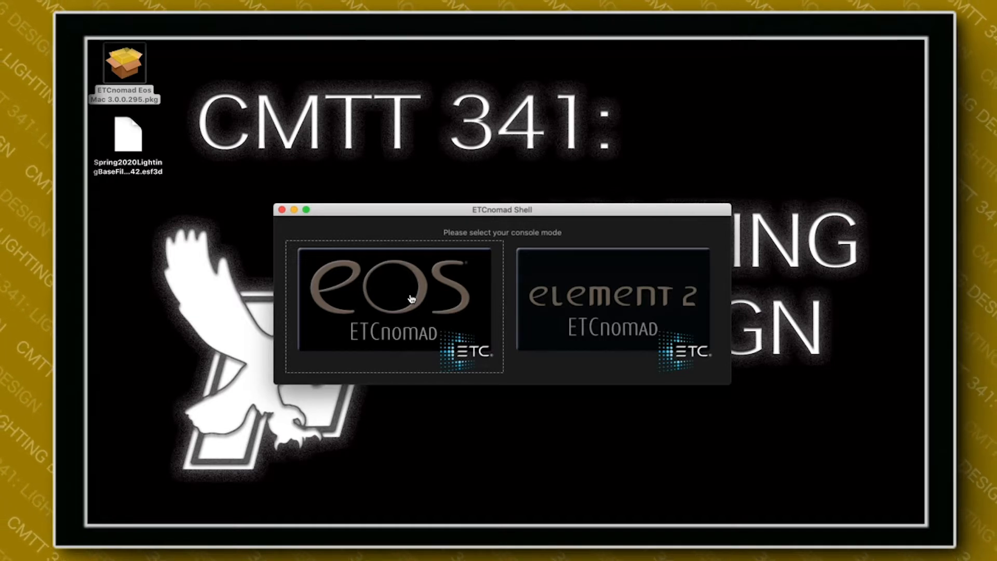
{"action": "left_click", "coordinate": [411, 298]}
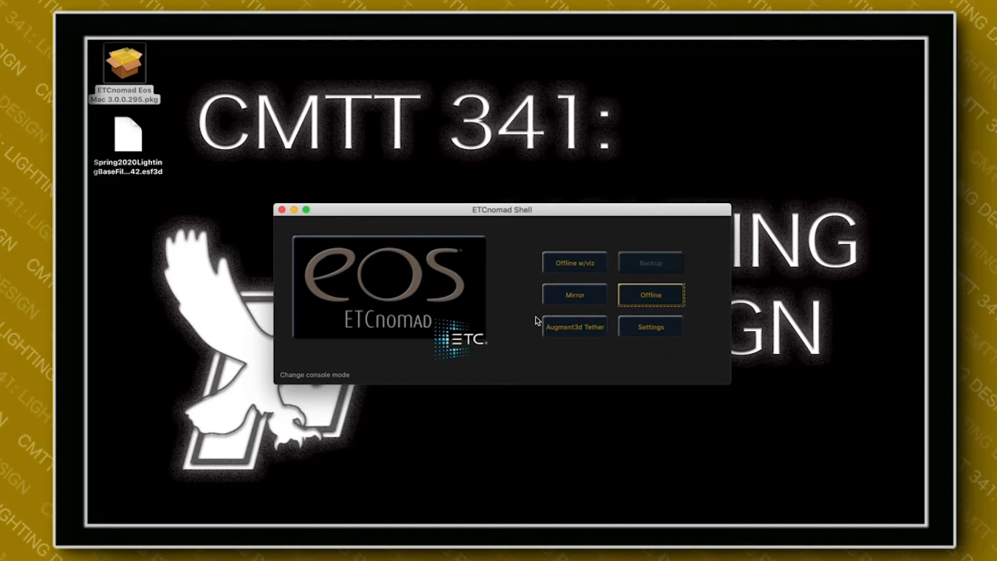
{"action": "left_click", "coordinate": [658, 296]}
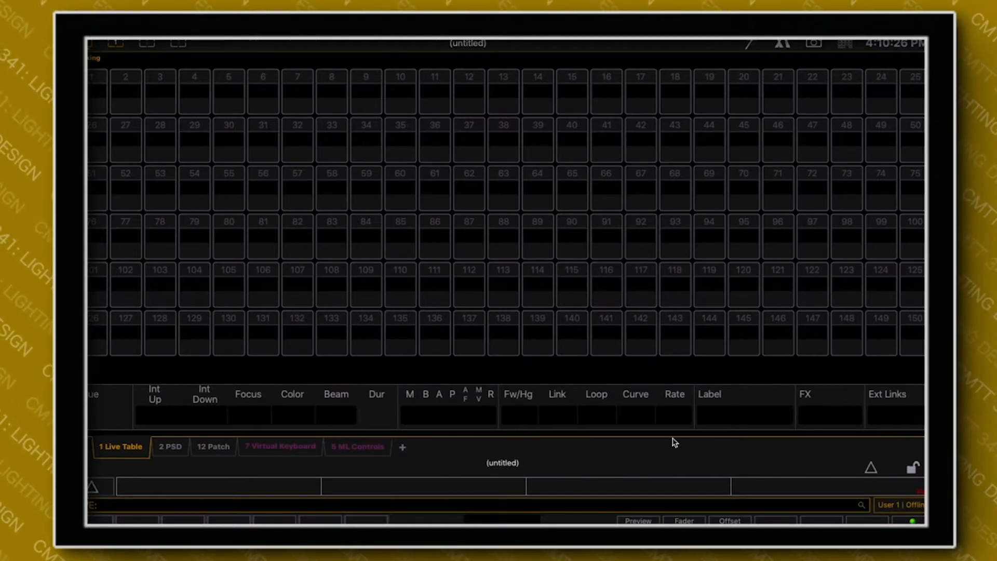
{"action": "left_click", "coordinate": [870, 470]}
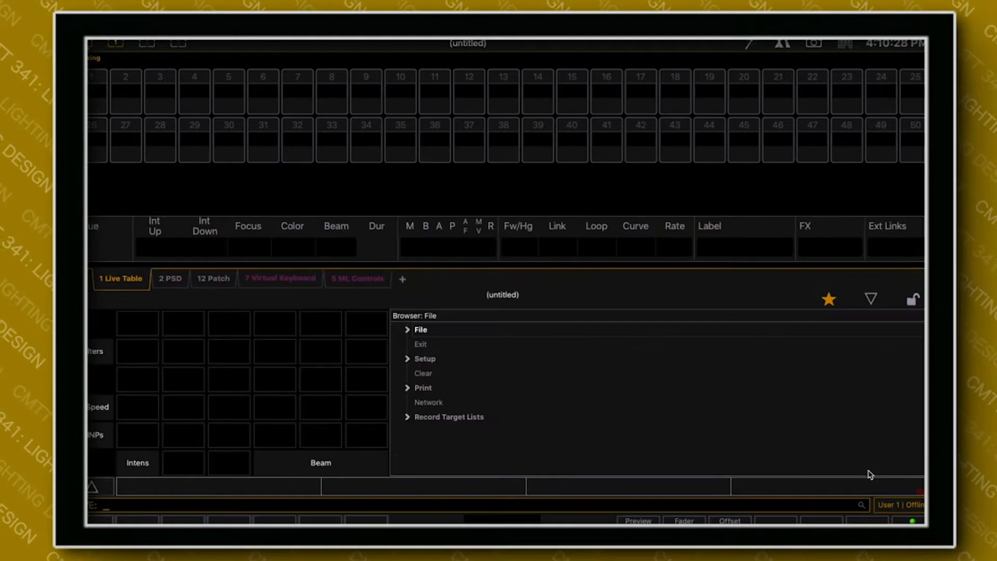
{"action": "left_click", "coordinate": [408, 330]}
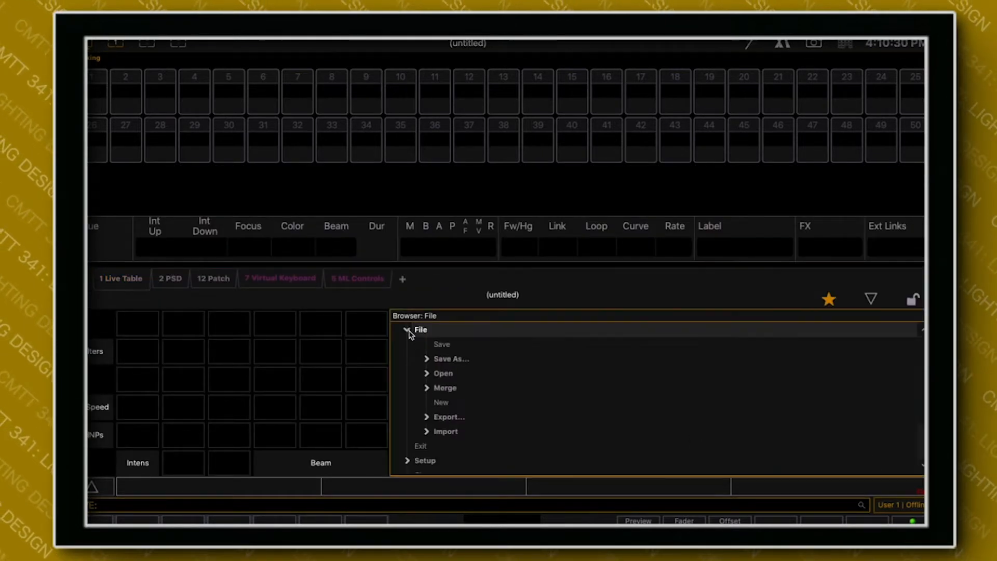
{"action": "left_click", "coordinate": [426, 374]}
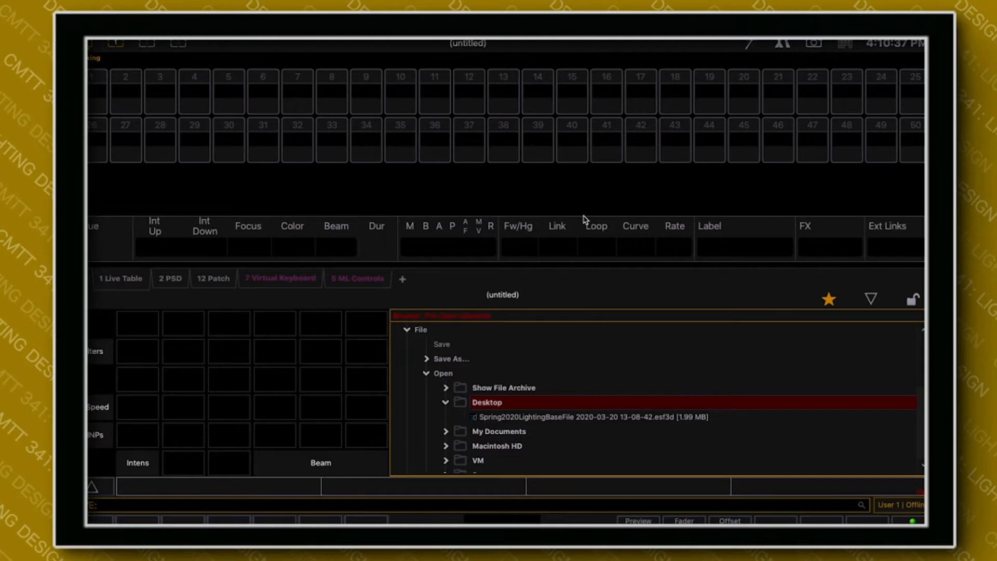
{"action": "left_click", "coordinate": [498, 418]}
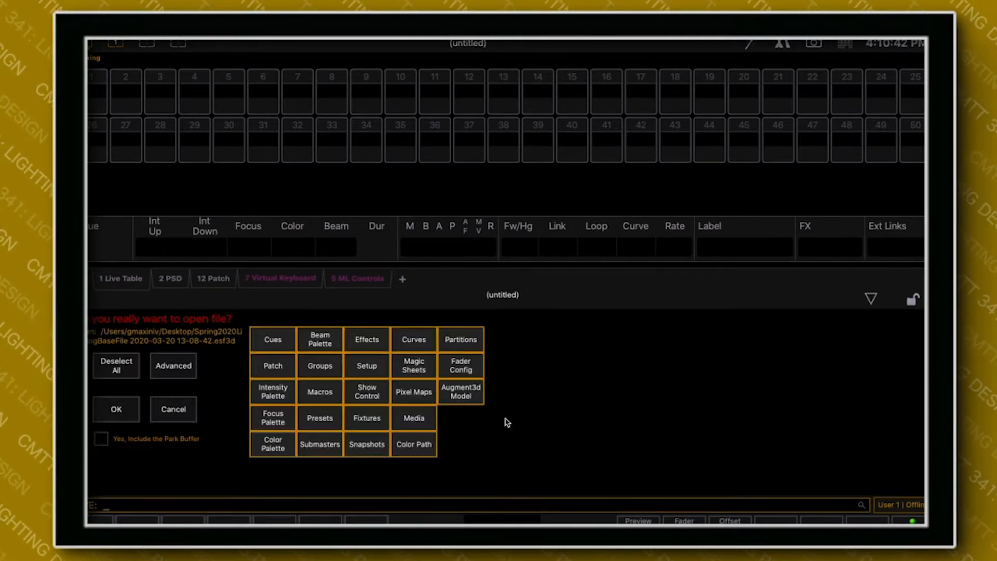
{"action": "left_click", "coordinate": [119, 415]}
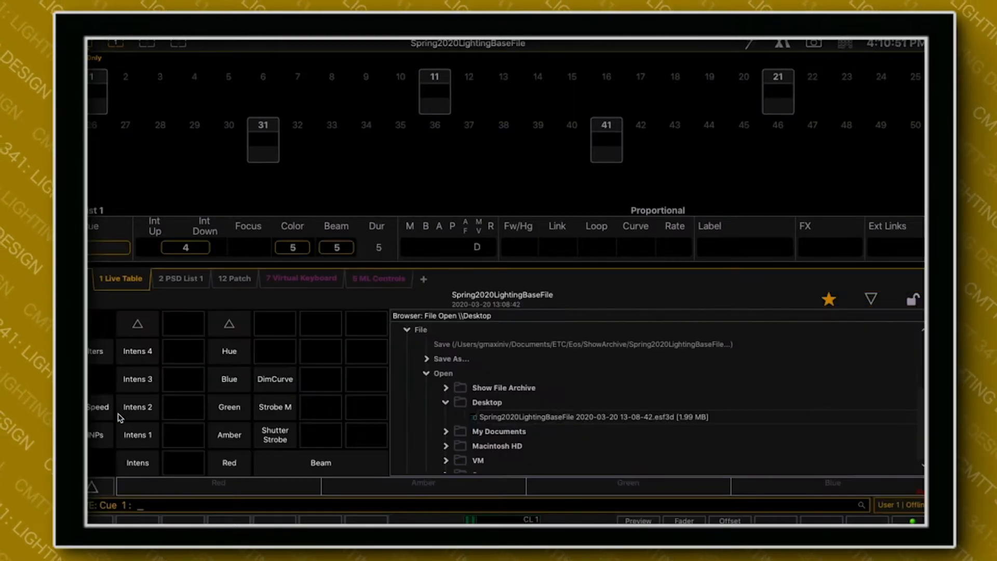
{"action": "left_click", "coordinate": [870, 299]}
Recall snapshot 2 from the virtual keypad to switch the display layout.
{"action": "left_click", "coordinate": [844, 44]}
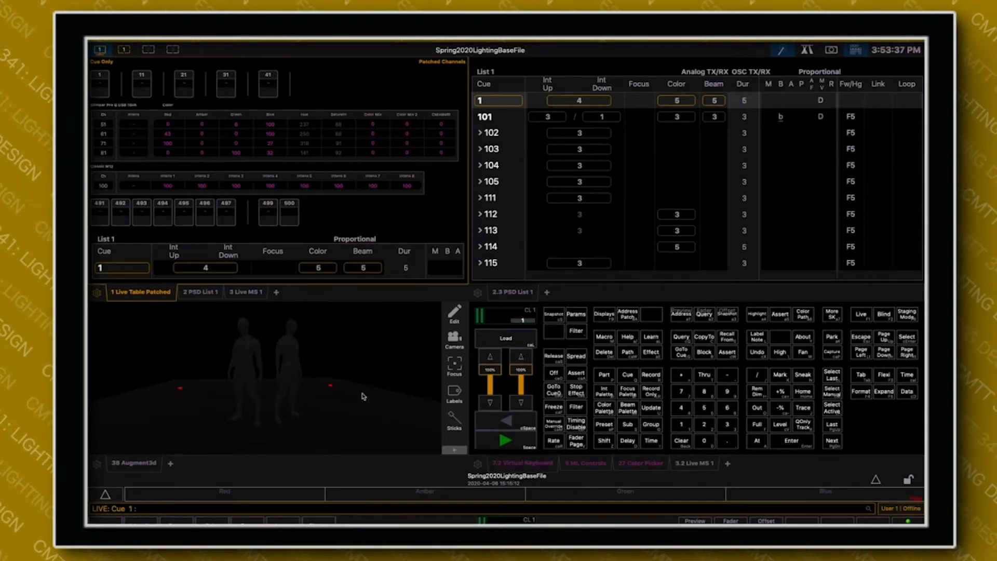
{"action": "left_click", "coordinate": [854, 51]}
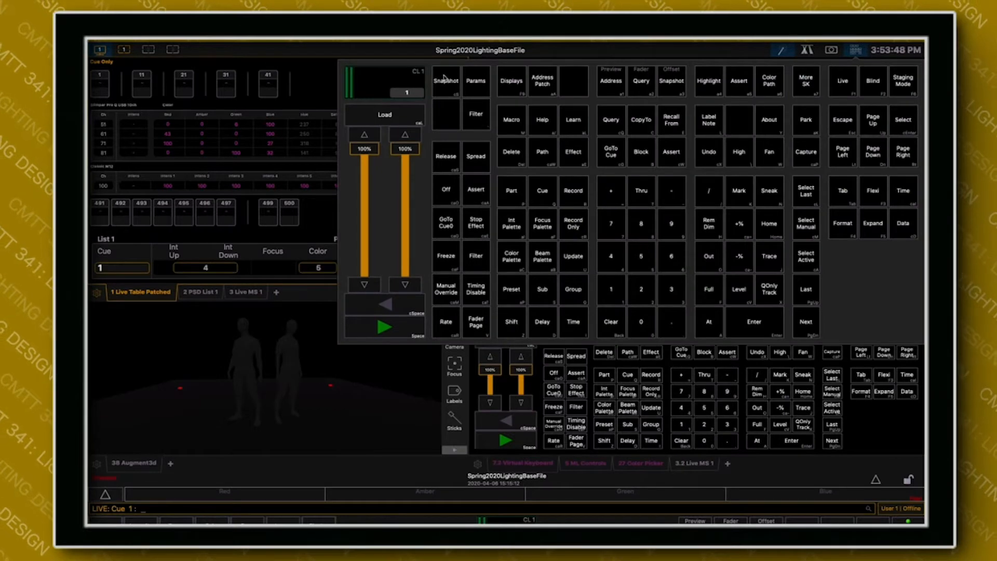
{"action": "left_click", "coordinate": [641, 292]}
{"action": "left_click", "coordinate": [738, 320]}
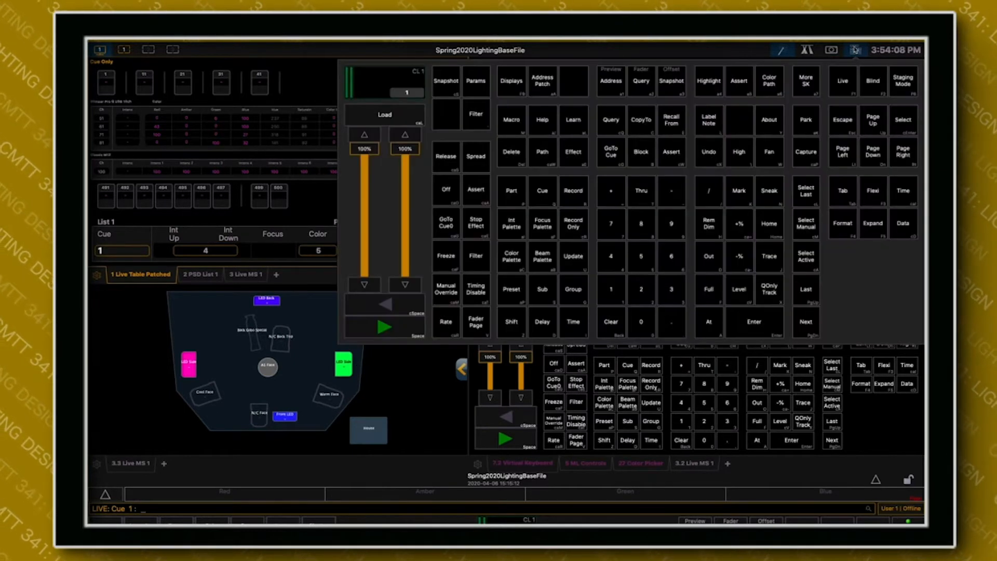
Recall snapshot 1 to switch to the display layout with the Augment3d view.
{"action": "left_click", "coordinate": [445, 84]}
{"action": "left_click", "coordinate": [614, 294]}
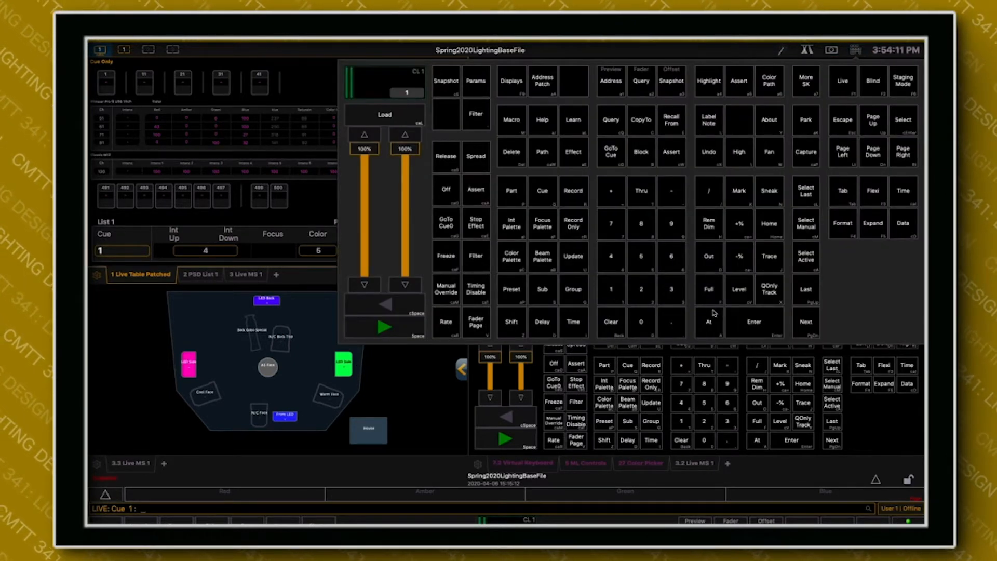
{"action": "left_click", "coordinate": [741, 316]}
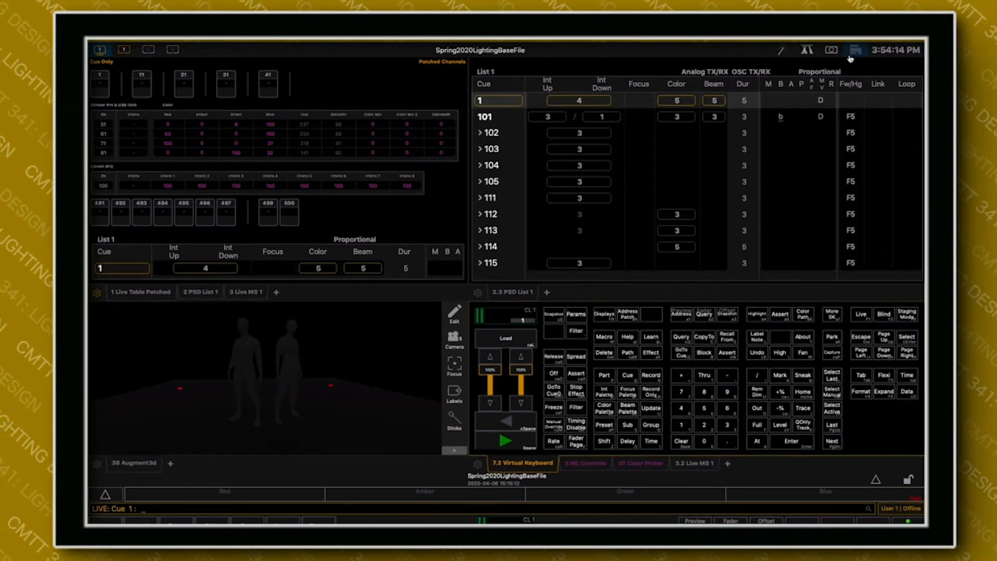
{"action": "left_click", "coordinate": [607, 285]}
{"action": "left_click", "coordinate": [743, 318]}
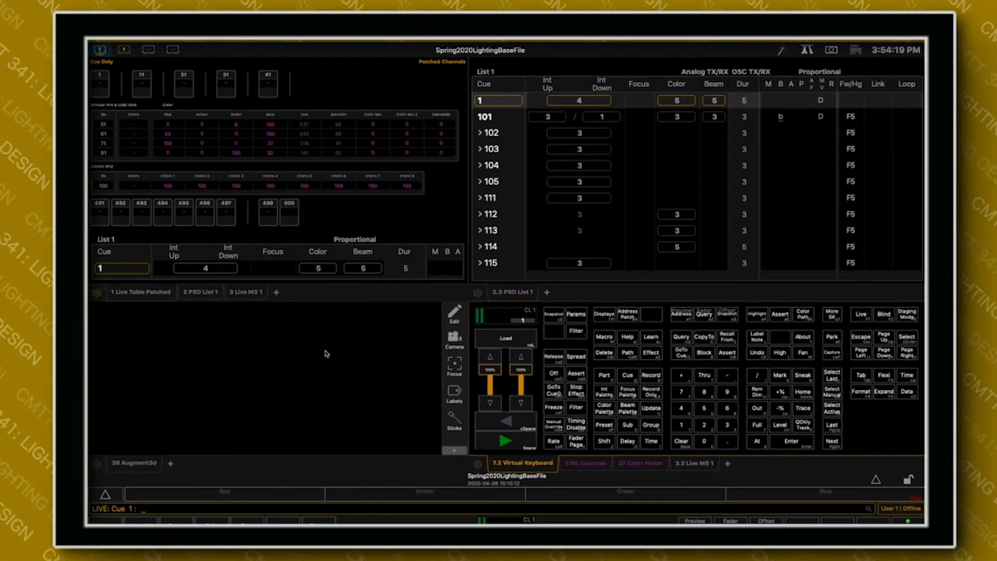
Enter Edit mode in the Augment3d view and leave it again.
{"action": "left_click", "coordinate": [455, 314]}
{"action": "left_click", "coordinate": [455, 315]}
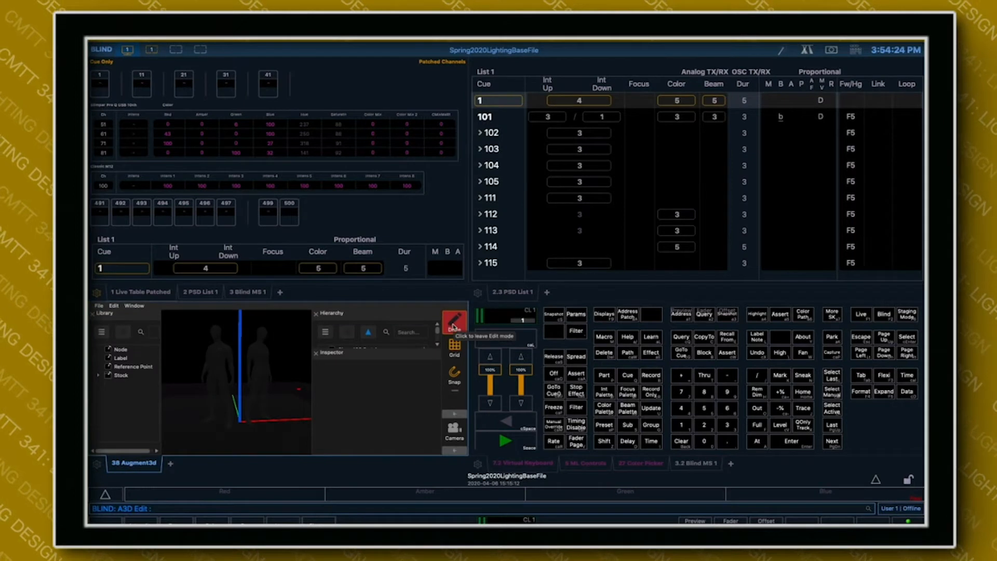
{"action": "left_click", "coordinate": [453, 327]}
{"action": "left_click", "coordinate": [394, 335]}
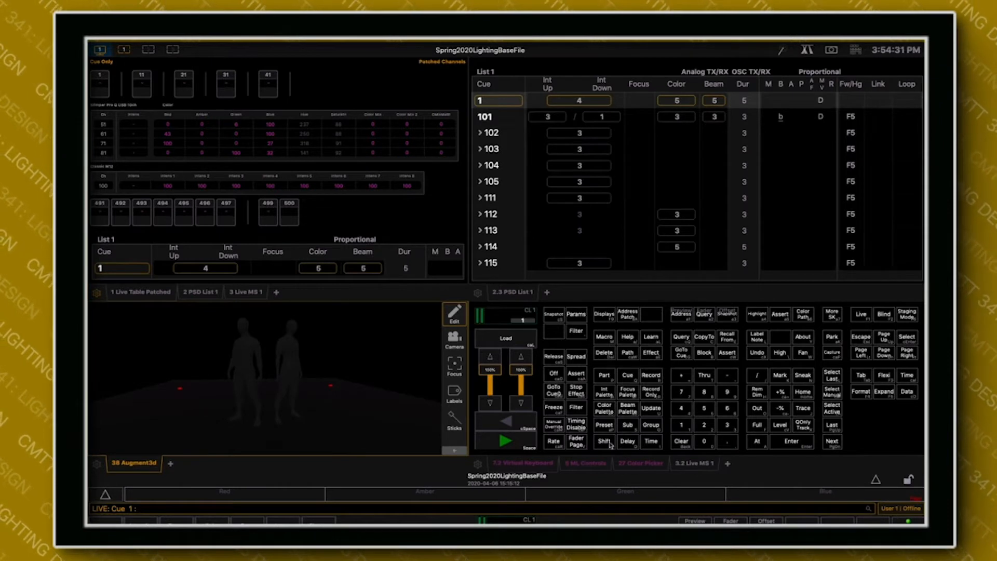
Show Live magic sheet 1 beside the Augment3d view and enlarge the stage plot to fit its frame.
{"action": "left_click", "coordinate": [694, 463]}
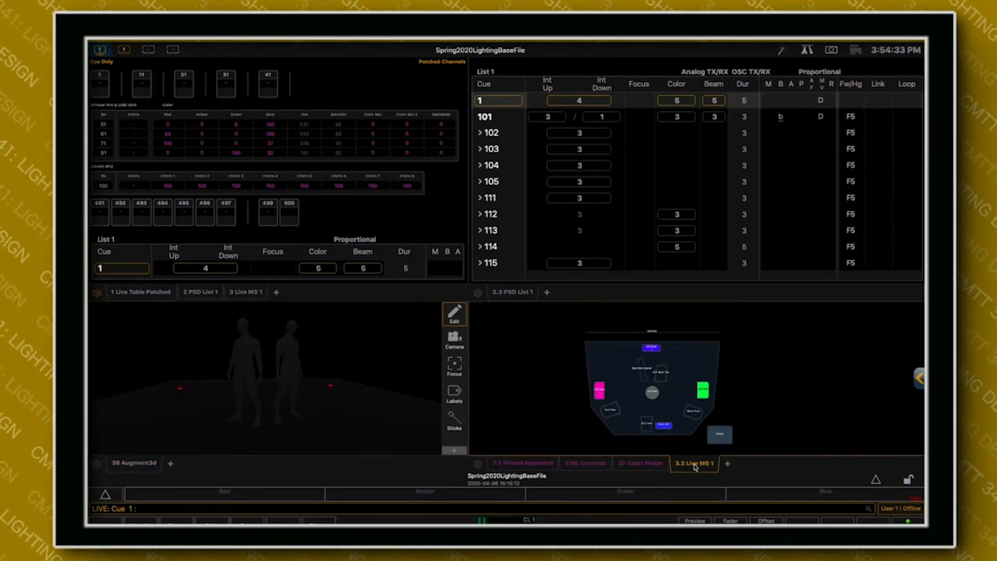
{"action": "scroll", "coordinate": [668, 411], "scroll_direction": "up", "scroll_amount": 5}
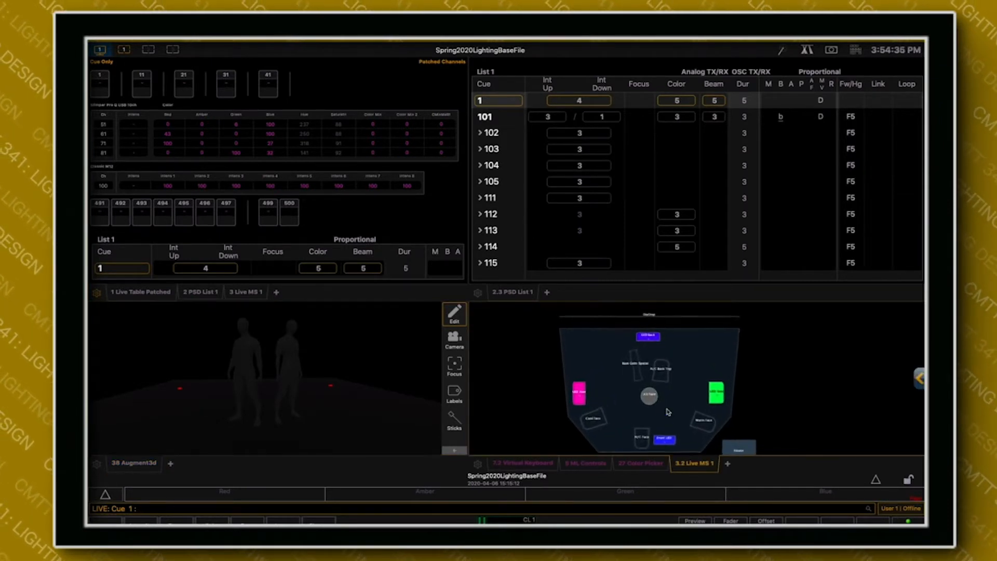
{"action": "mouse_move", "coordinate": [667, 404]}
{"action": "left_mouse_down"}
{"action": "mouse_move", "coordinate": [675, 392]}
{"action": "mouse_move", "coordinate": [674, 403]}
{"action": "left_mouse_up"}
{"action": "scroll", "coordinate": [674, 403], "scroll_direction": "down", "scroll_amount": 3}
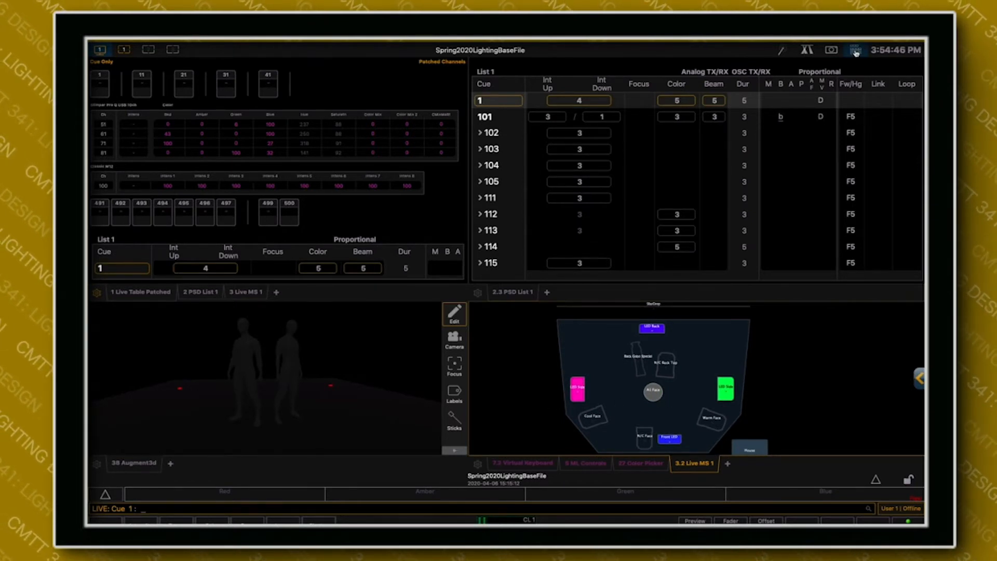
Play back cue 1 of cue list 1 from the virtual keypad.
{"action": "left_click", "coordinate": [831, 50]}
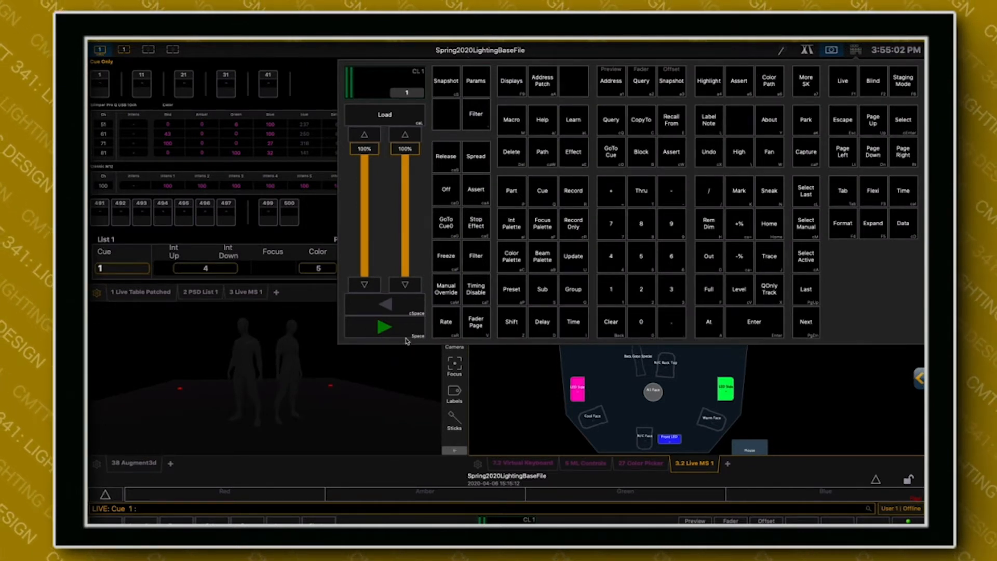
{"action": "left_click", "coordinate": [380, 328]}
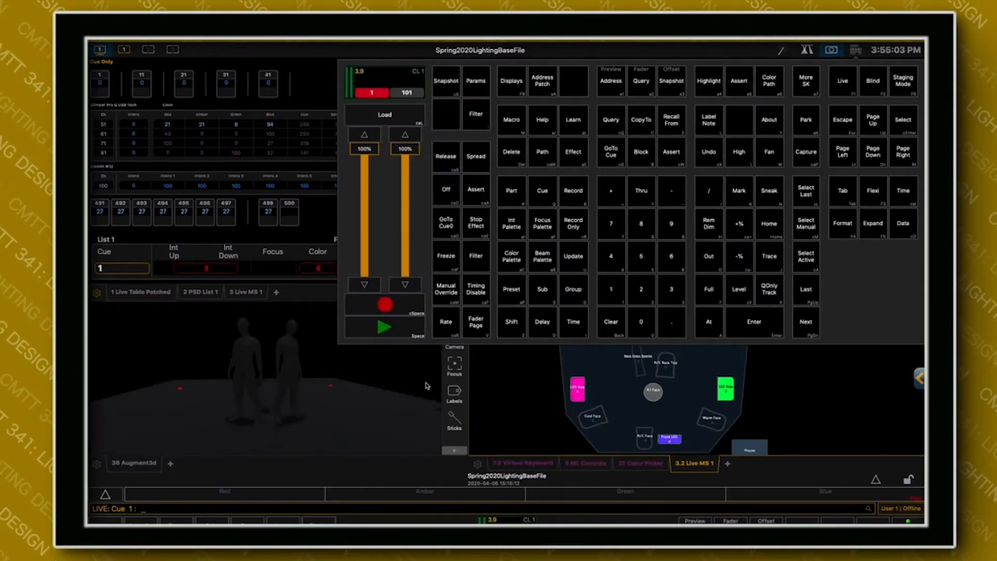
{"action": "left_click", "coordinate": [425, 385]}
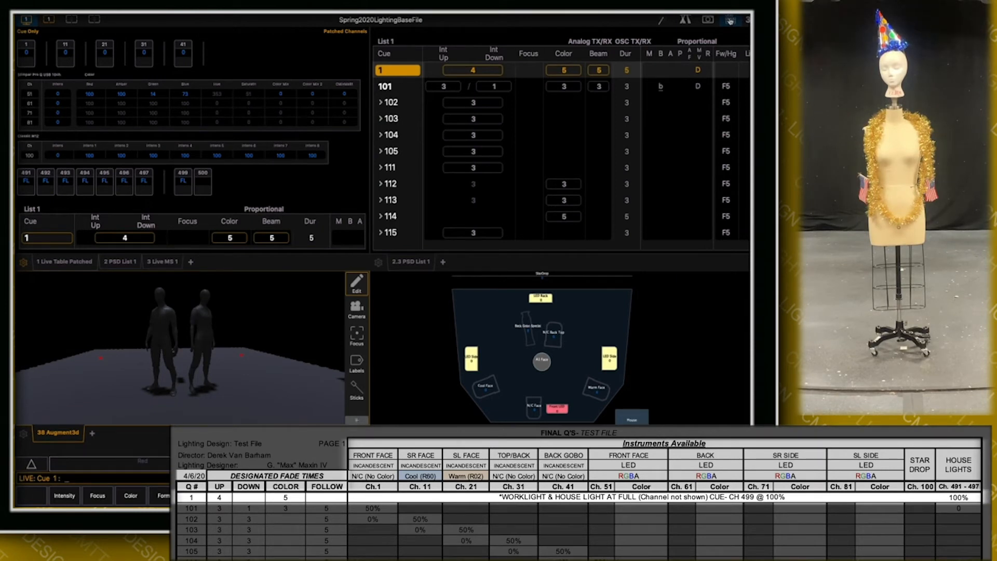
Advance cue list 1 to cue 101 and hide the virtual keypad.
{"action": "left_click", "coordinate": [730, 21]}
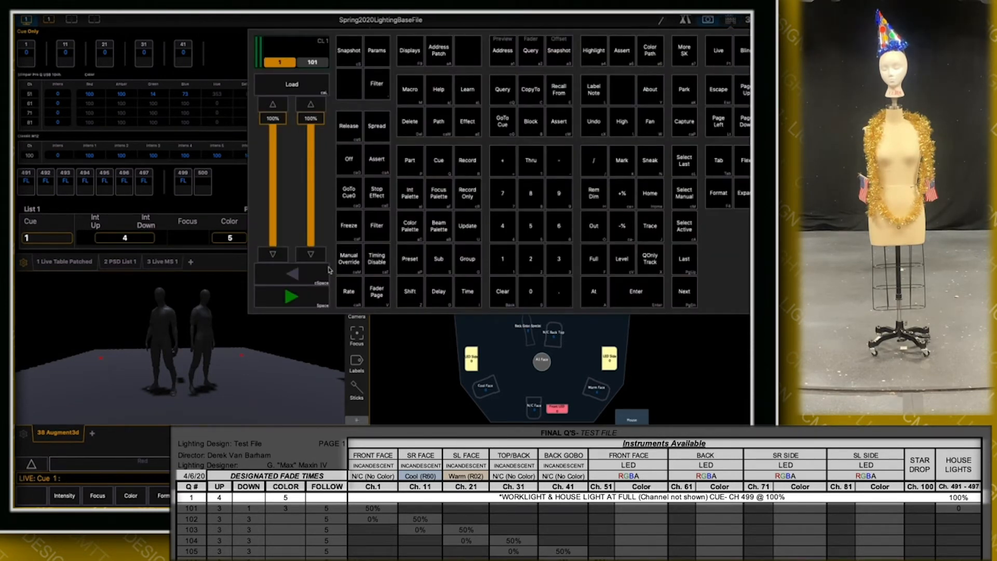
{"action": "left_click", "coordinate": [300, 301]}
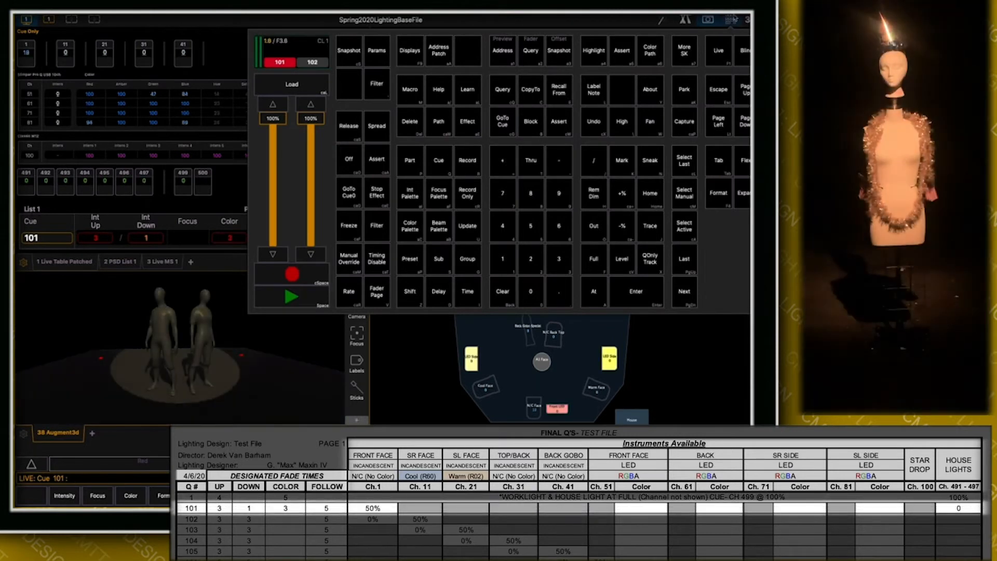
{"action": "left_click", "coordinate": [730, 21]}
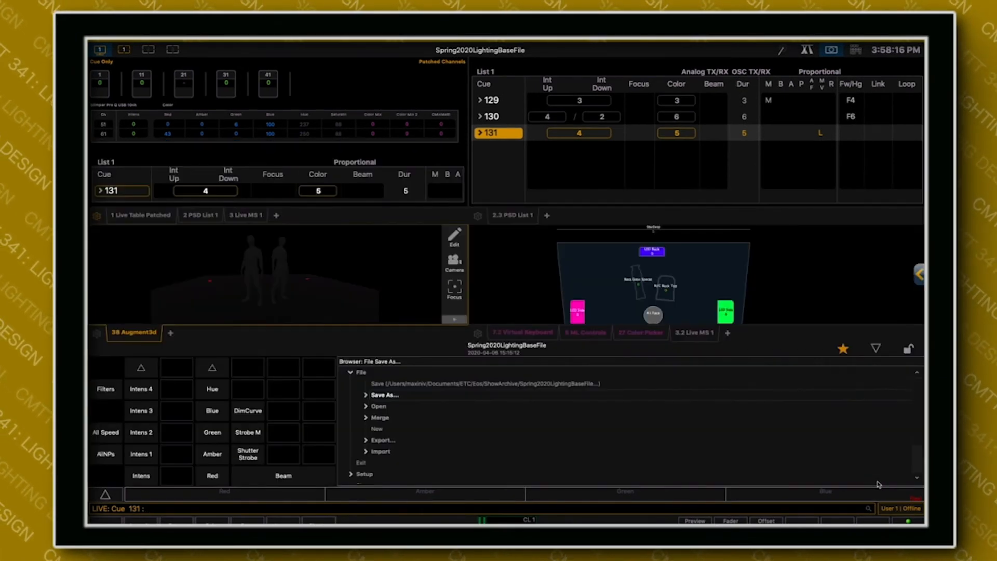
Start saving the show under a new name in the Show File Archive, with the Augment3d model included (.esf3d).
{"action": "left_click", "coordinate": [366, 396]}
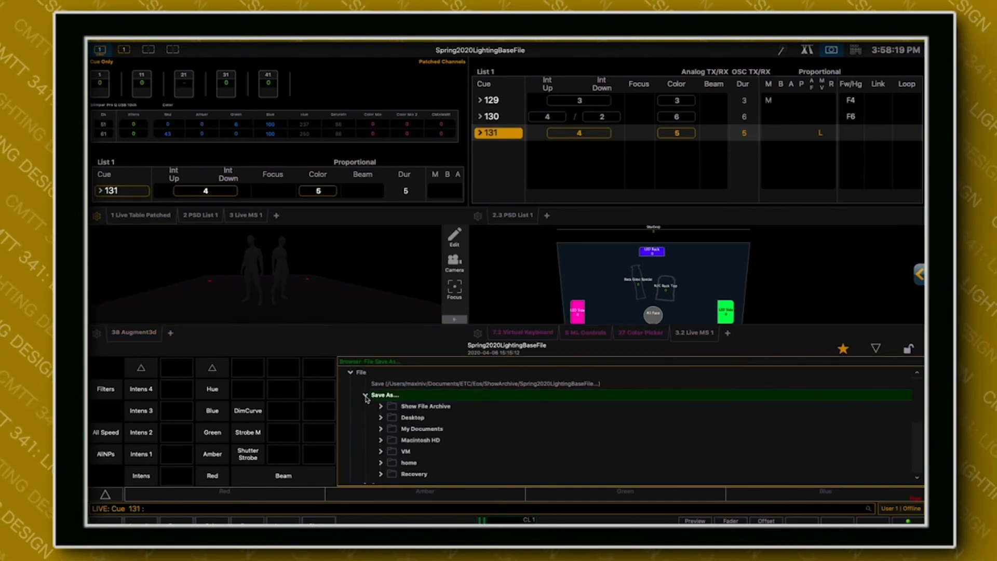
{"action": "left_click", "coordinate": [408, 406]}
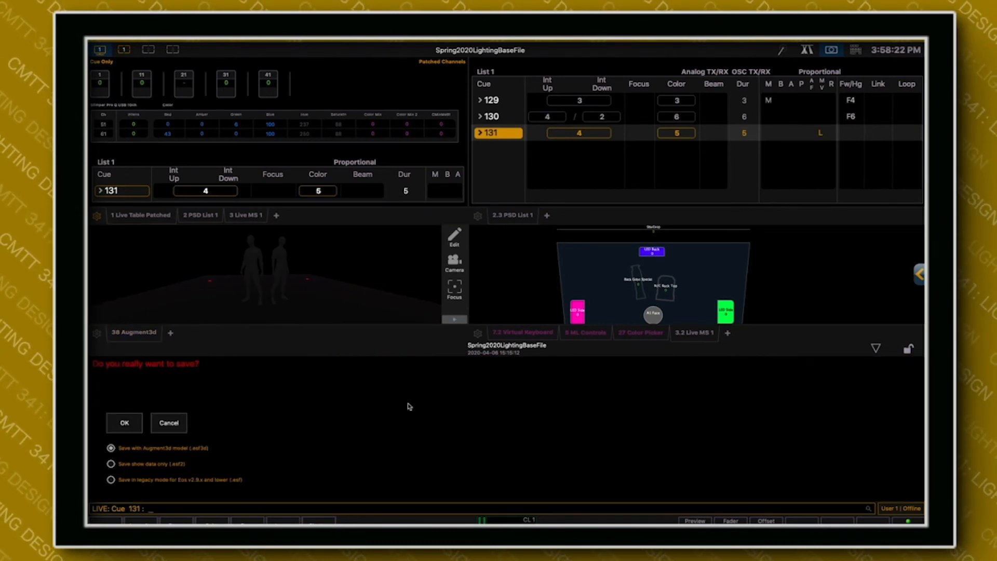
{"action": "left_click", "coordinate": [124, 423]}
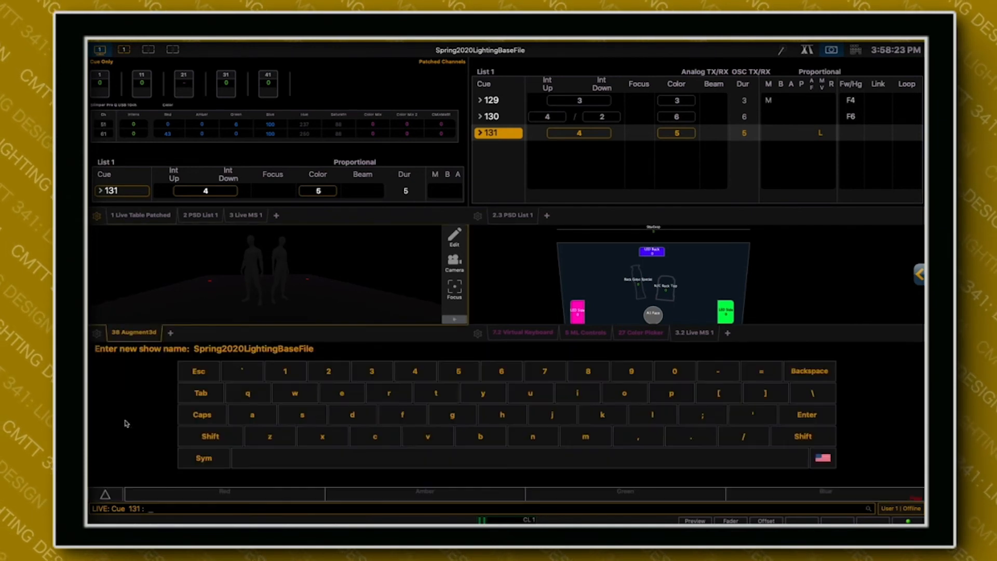
Clear the suggested show name in the save prompt.
{"action": "left_click", "coordinate": [808, 371]}
{"action": "left_click", "coordinate": [808, 372]}
{"action": "left_click", "coordinate": [808, 372]}
{"action": "left_click", "coordinate": [807, 372]}
{"action": "left_click", "coordinate": [808, 371]}
Name the show with the designer's last name followed by ".TheNewWorld" and save it.
{"action": "left_click", "coordinate": [220, 437]}
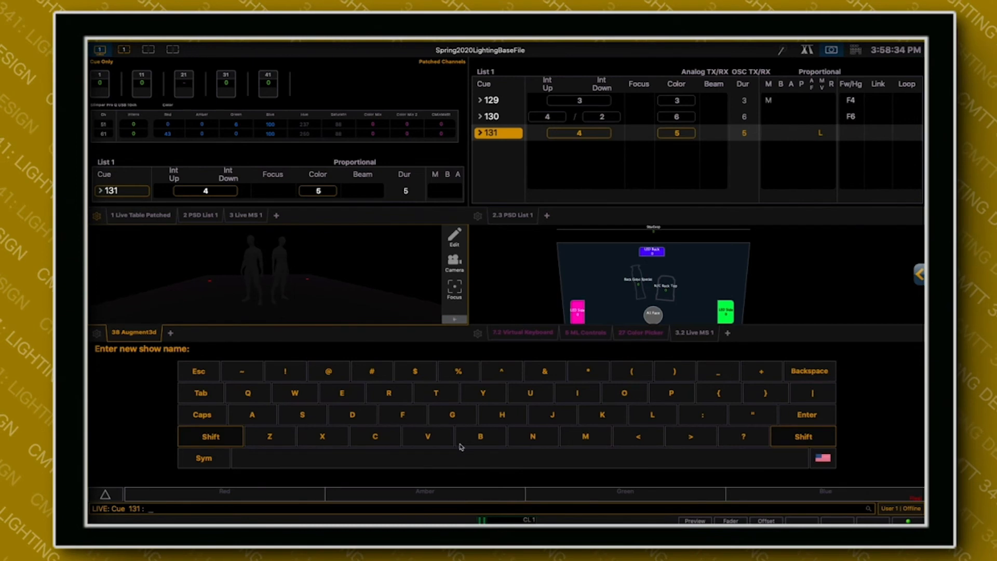
{"action": "left_click", "coordinate": [583, 437]}
{"action": "left_click", "coordinate": [252, 414]}
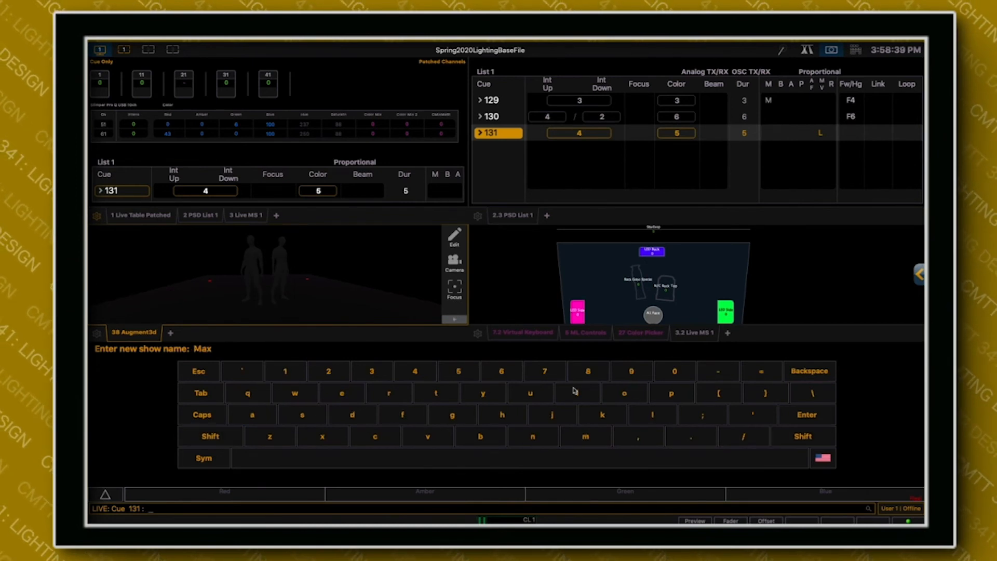
{"action": "left_click", "coordinate": [210, 436]}
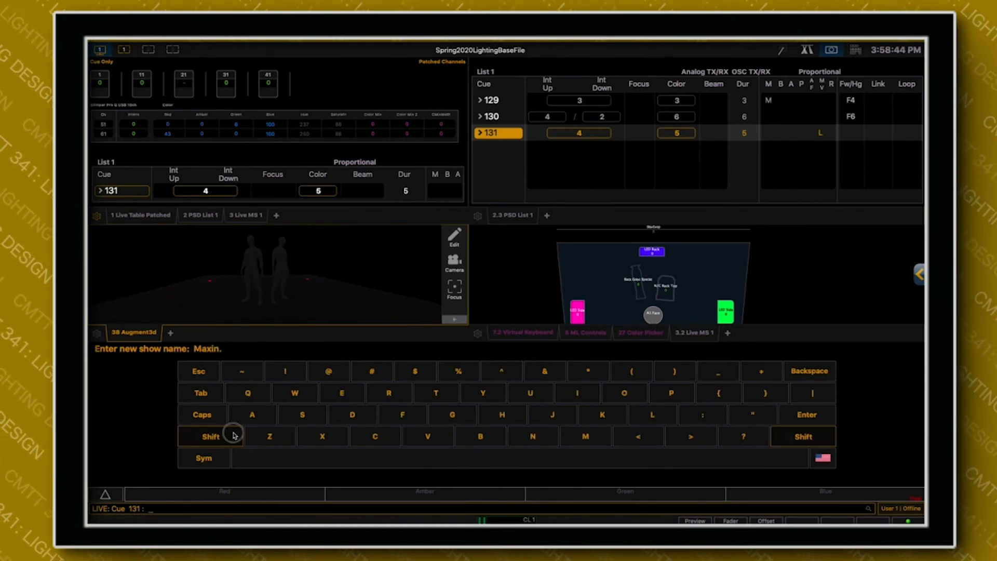
{"action": "left_click", "coordinate": [435, 393]}
{"action": "left_click", "coordinate": [502, 414]}
{"action": "left_click", "coordinate": [341, 393]}
{"action": "left_click", "coordinate": [210, 436]}
{"action": "left_click", "coordinate": [533, 436]}
{"action": "left_click", "coordinate": [342, 393]}
{"action": "left_click", "coordinate": [294, 393]}
{"action": "left_click", "coordinate": [210, 436]}
{"action": "left_click", "coordinate": [294, 393]}
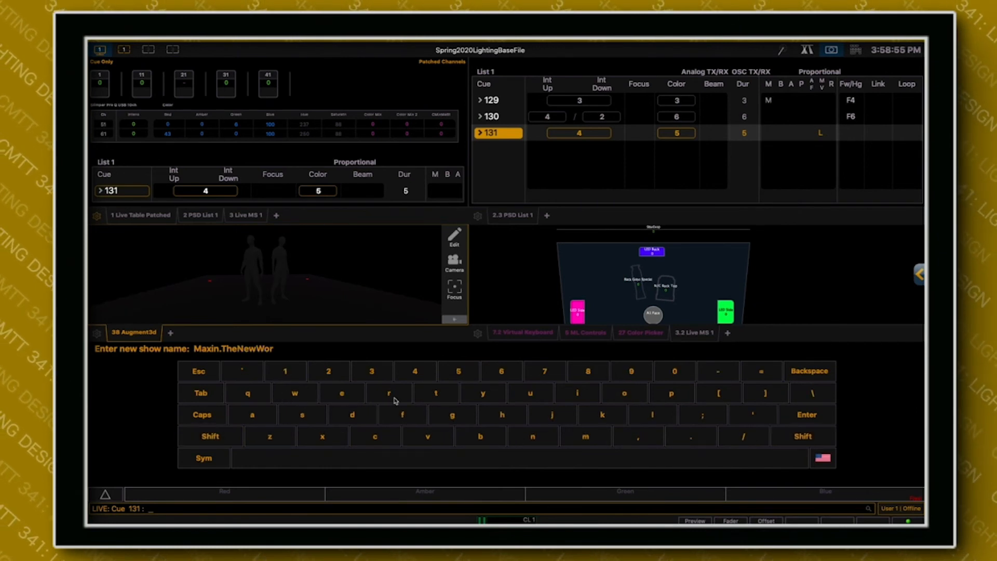
{"action": "left_click", "coordinate": [352, 414]}
{"action": "left_click", "coordinate": [800, 414]}
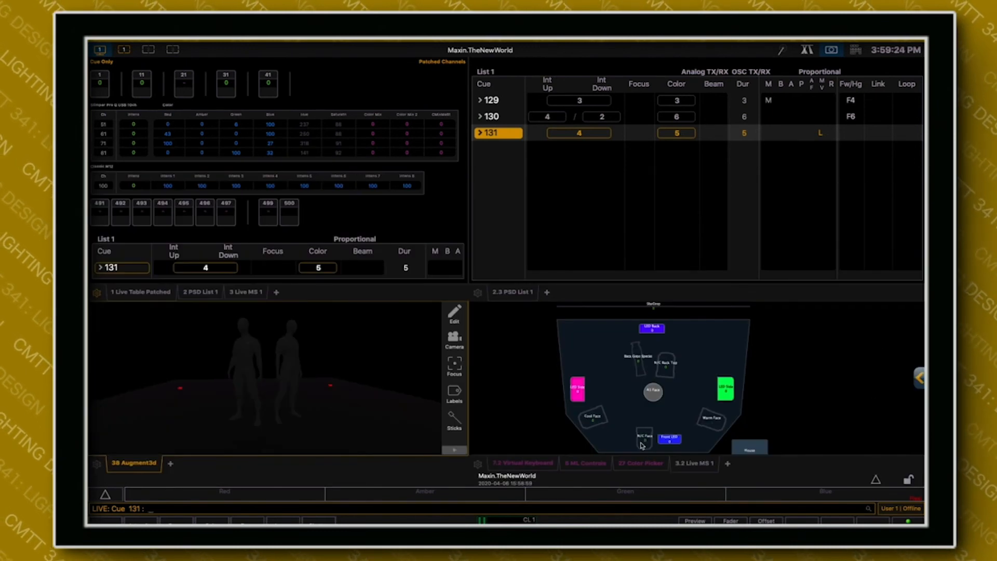
Bring up the virtual keypad and delete cues 1 through 131 from cue list 1, confirming the deletion.
{"action": "left_click", "coordinate": [516, 462]}
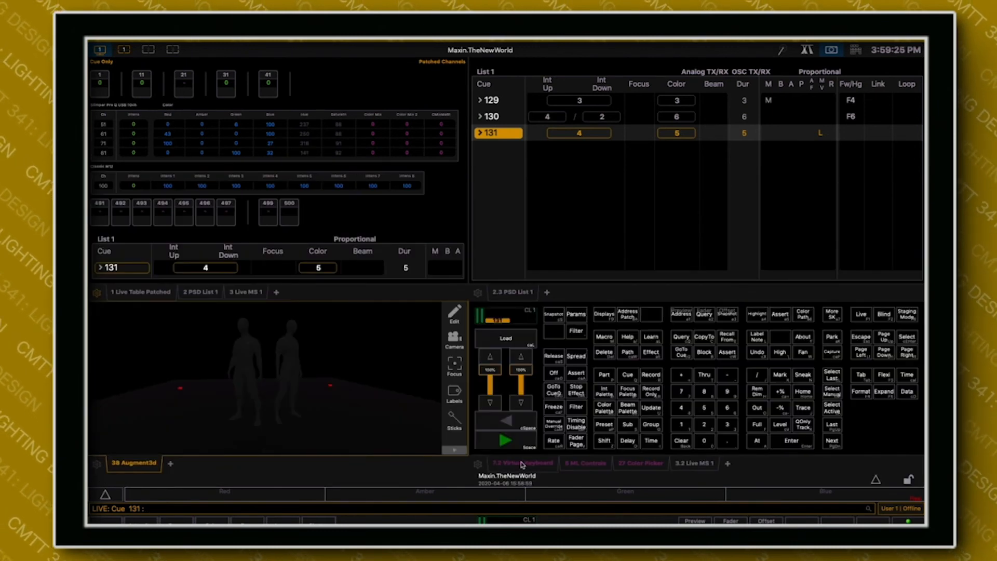
{"action": "left_click", "coordinate": [603, 353]}
{"action": "left_click", "coordinate": [680, 425]}
{"action": "left_click", "coordinate": [703, 374]}
{"action": "left_click", "coordinate": [680, 424]}
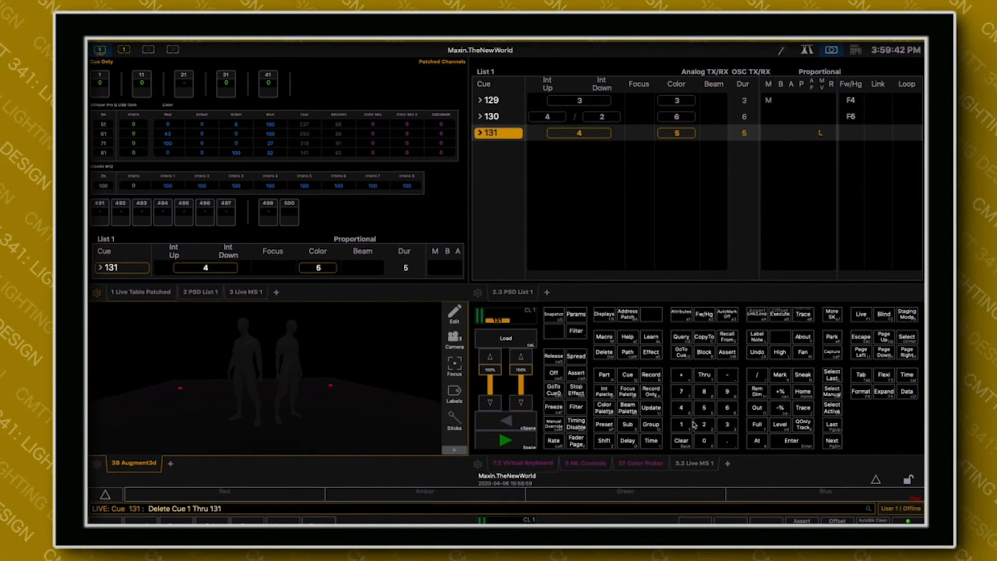
{"action": "left_click", "coordinate": [790, 442]}
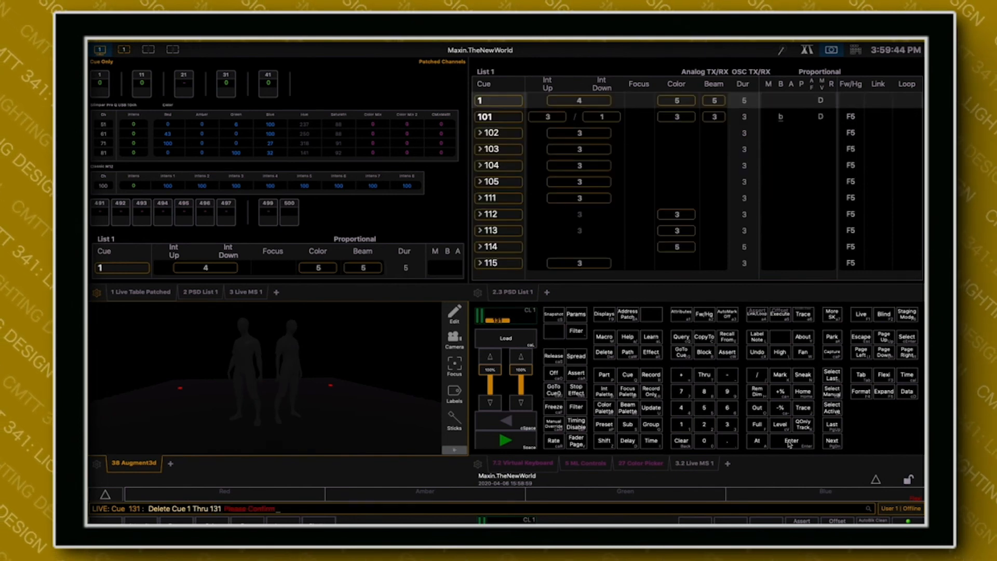
{"action": "left_click", "coordinate": [789, 442]}
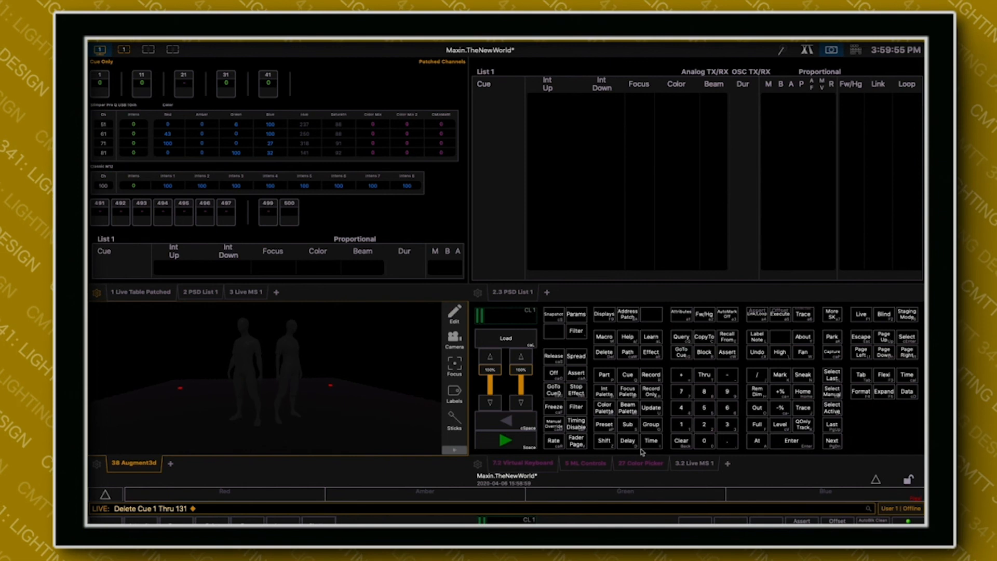
Save the show to its existing file through the file browser, and save it again using the virtual keypad's quick save.
{"action": "left_click", "coordinate": [872, 479]}
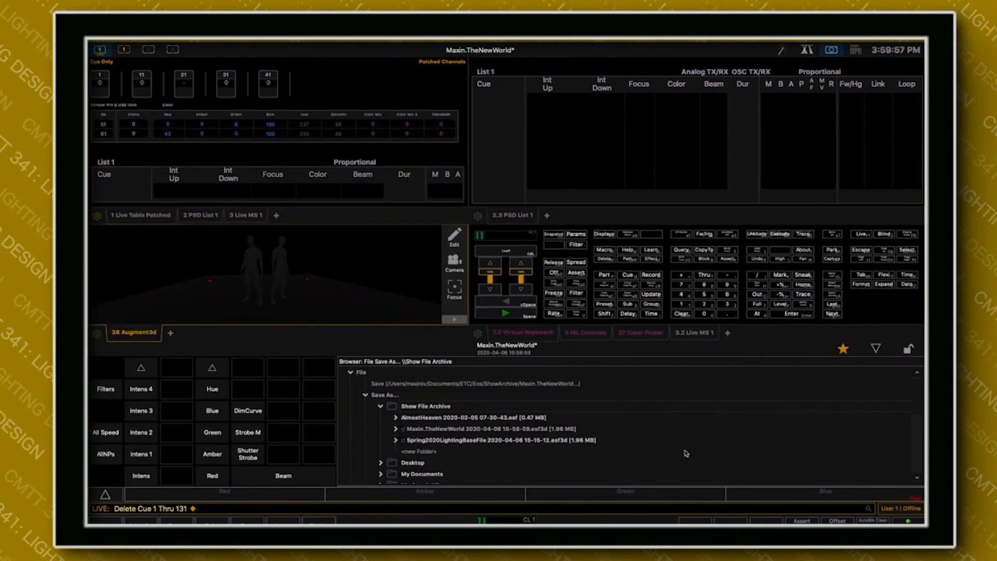
{"action": "left_click", "coordinate": [413, 386]}
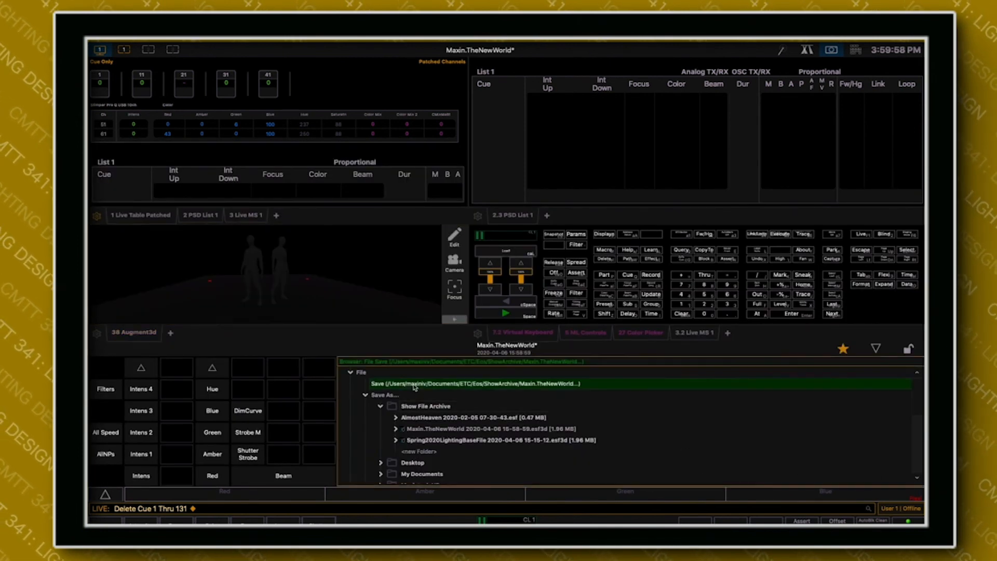
{"action": "left_click", "coordinate": [122, 430]}
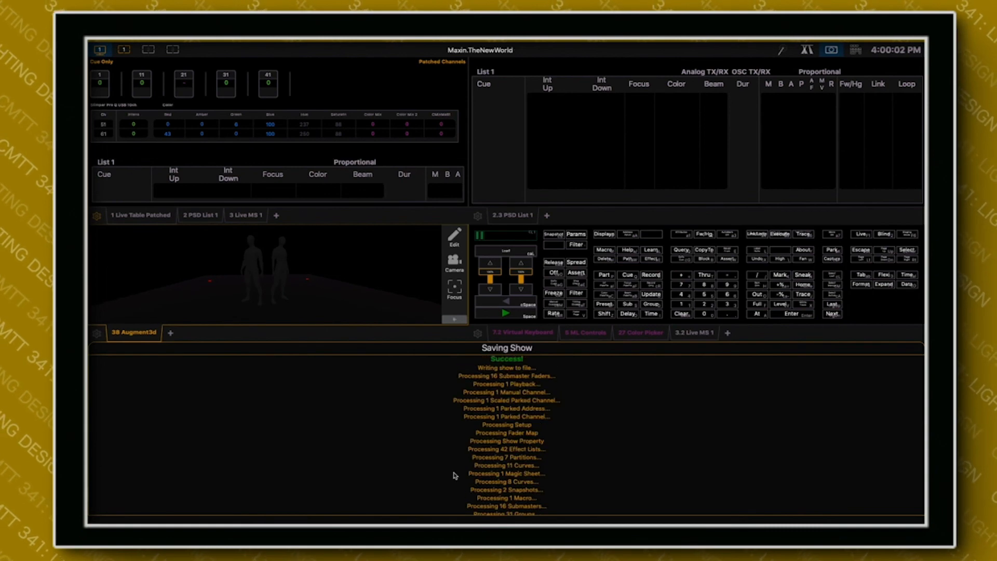
{"action": "left_click", "coordinate": [872, 350]}
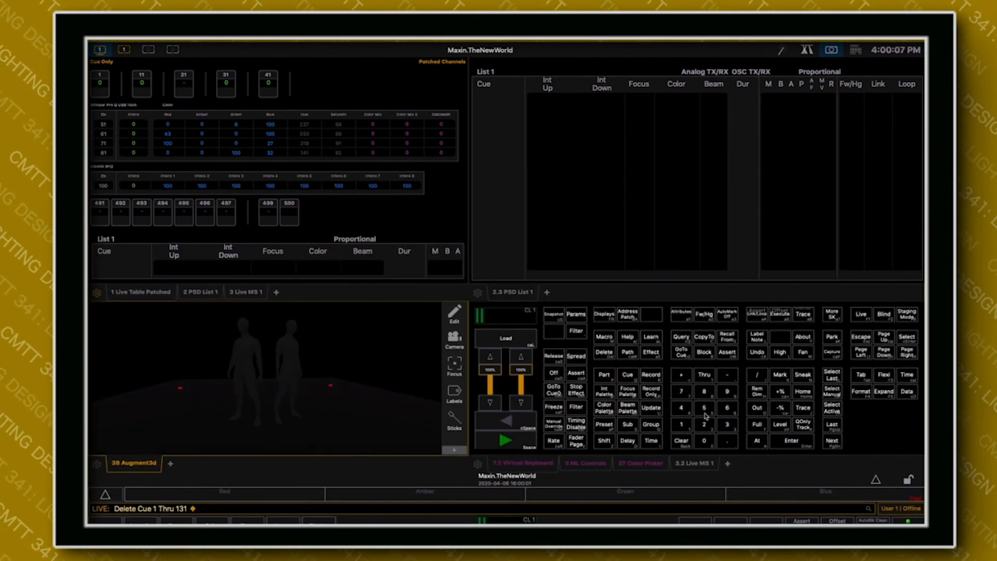
{"action": "left_click", "coordinate": [603, 441]}
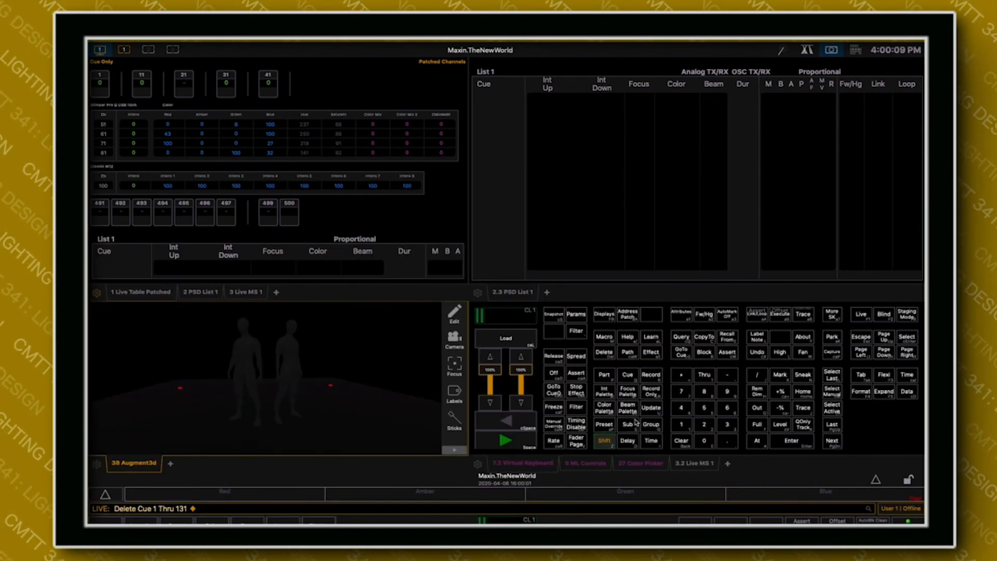
{"action": "left_click", "coordinate": [651, 409]}
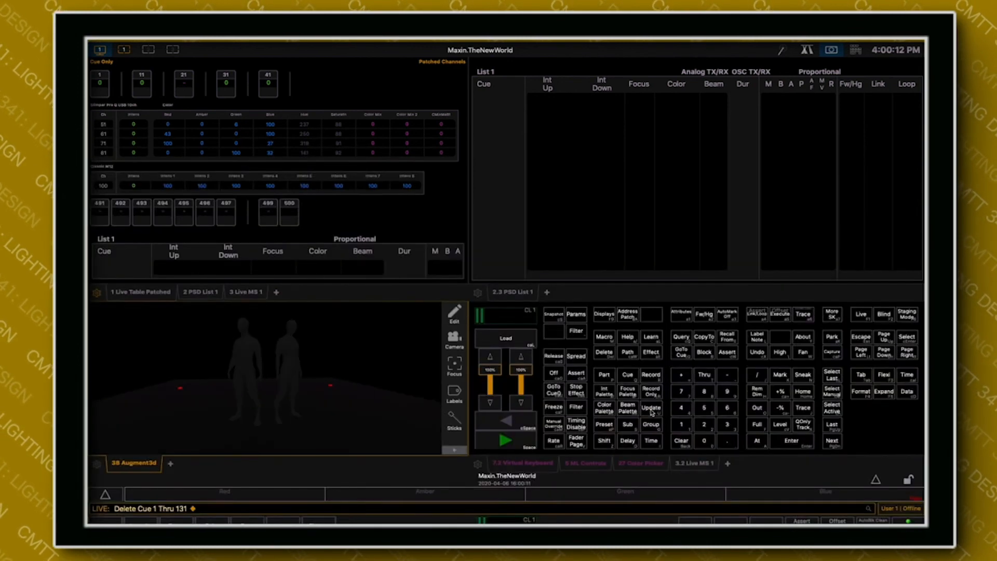